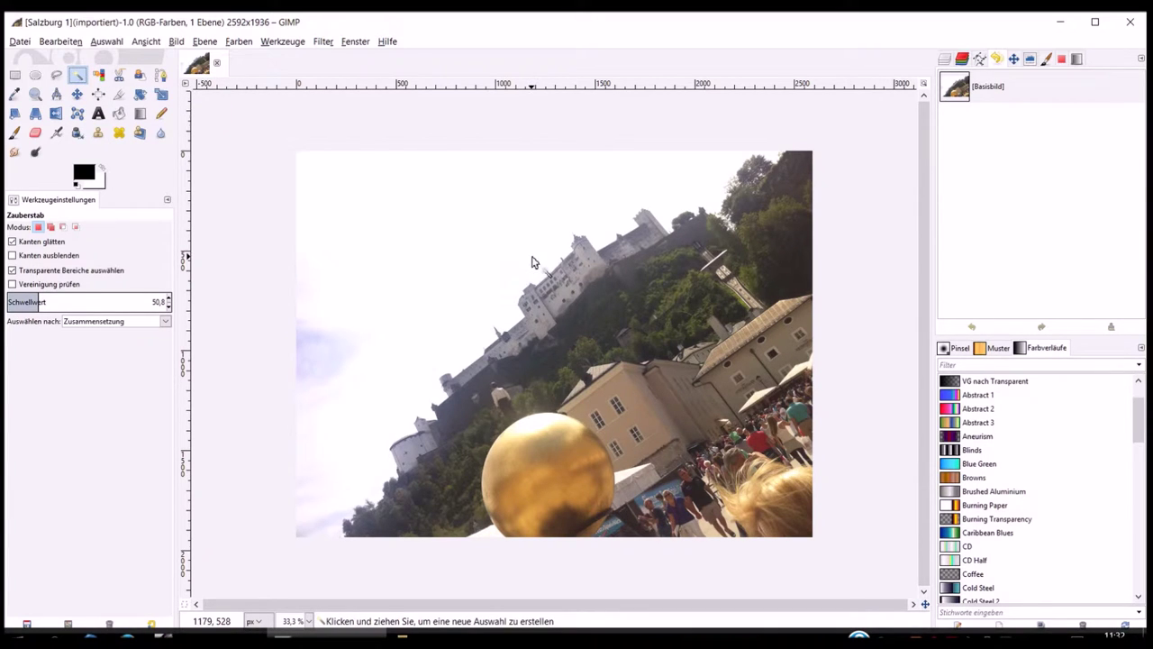
Magic-wand select the washed-out white sky with the Fuzzy Select tool.
left_click(468, 225)
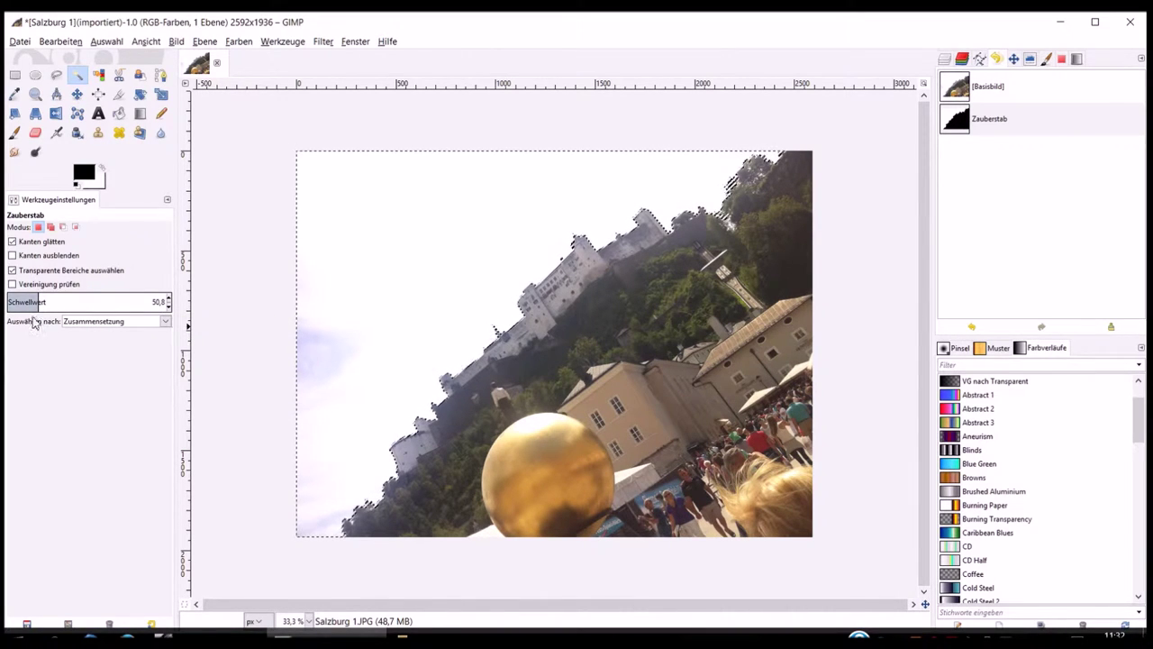
Try Schwellwert values from about 14 to near maximum, reselecting the sky until it follows the skyline.
left_click_drag(16, 304, 11, 302)
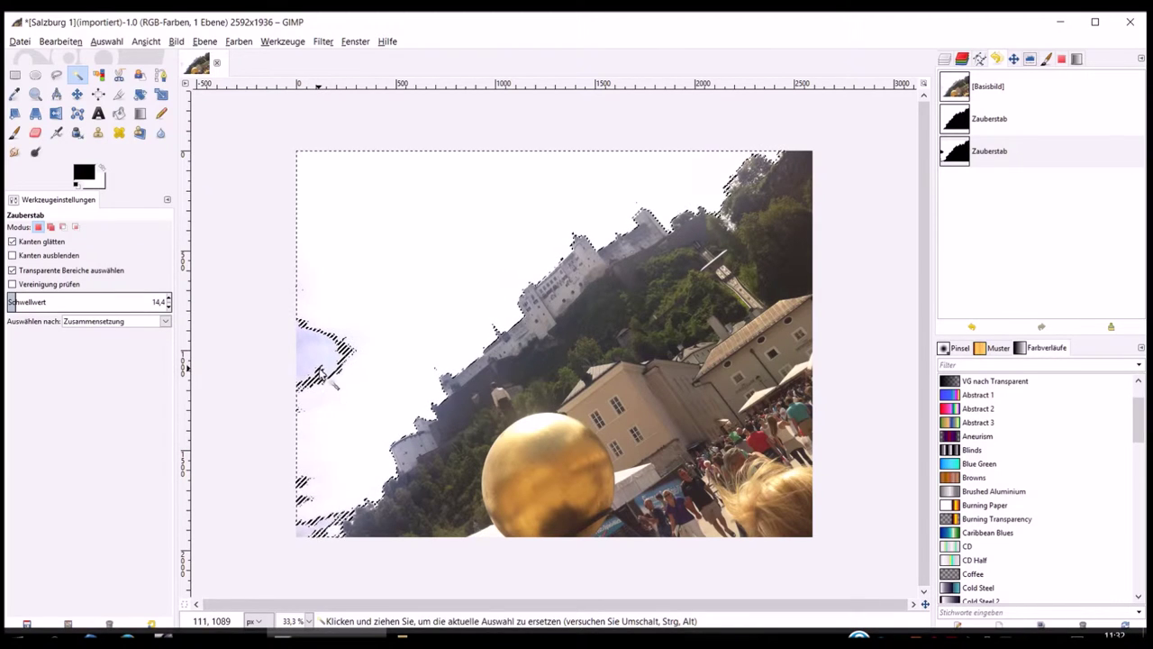
left_click_drag(18, 302, 112, 301)
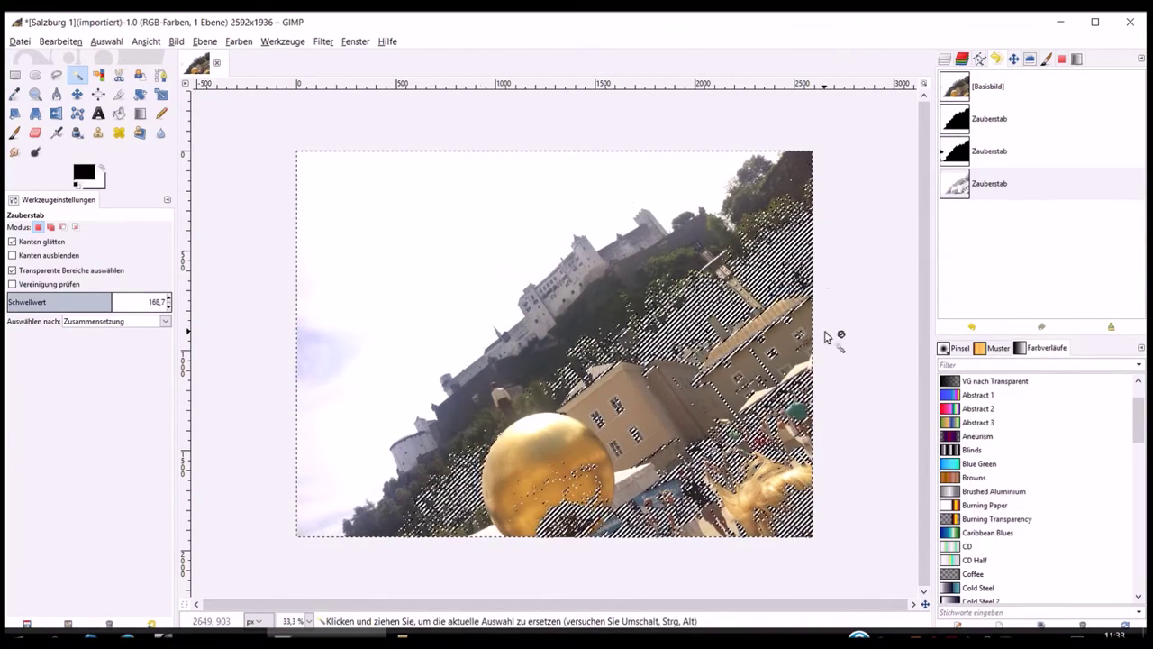
left_click(97, 300)
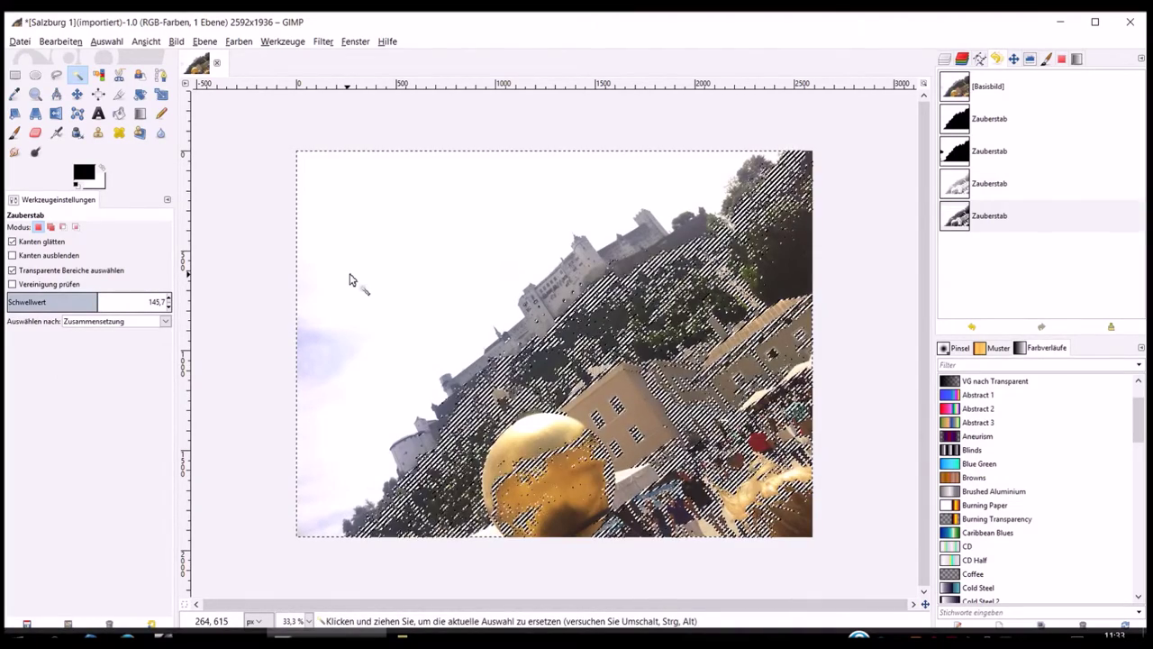
left_click(72, 302)
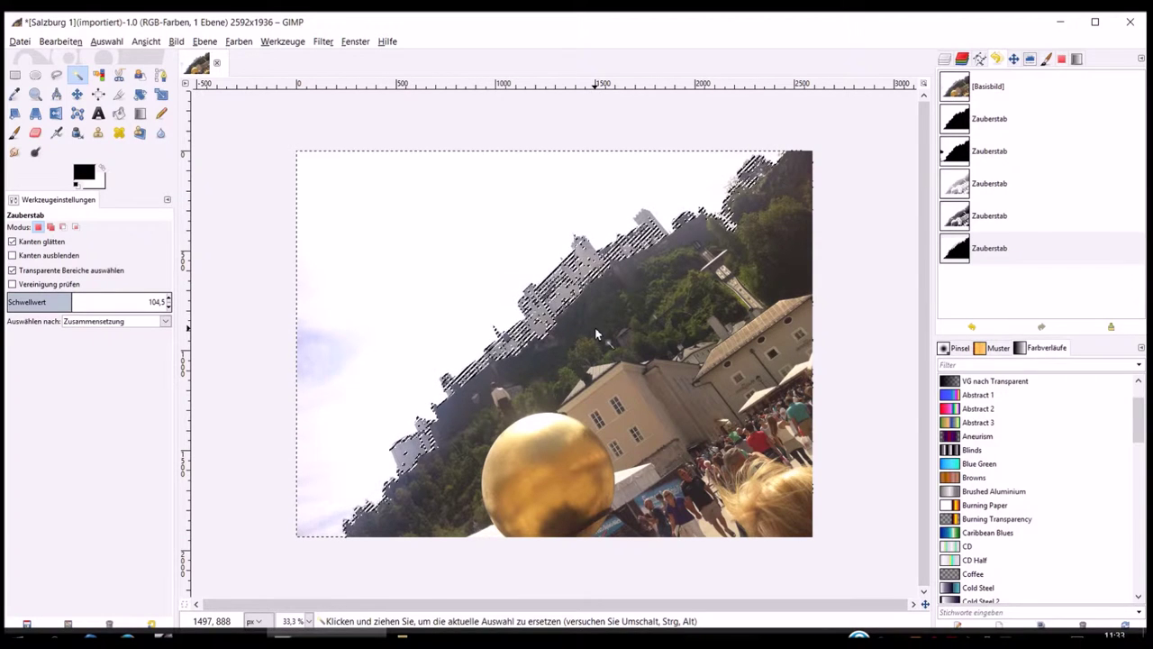
left_click_drag(43, 306, 27, 307)
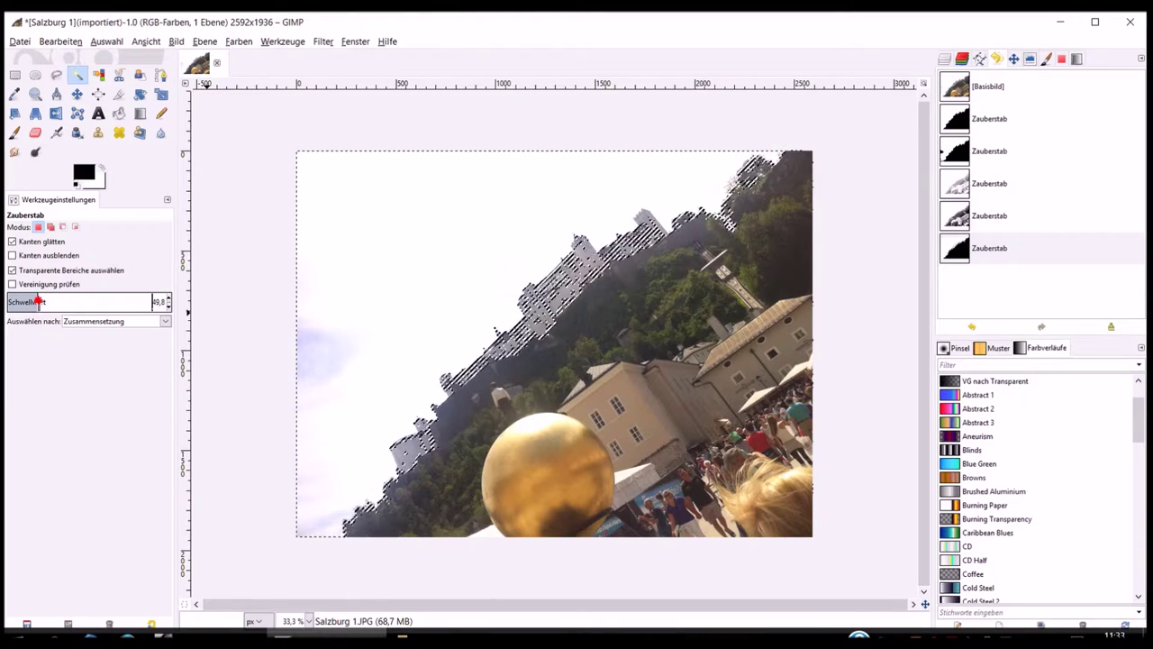
left_click_drag(27, 307, 154, 303)
Clear the threshold-50 sky selection to plain white, then switch to Bucket Fill.
scroll(167, 302, "up", 4)
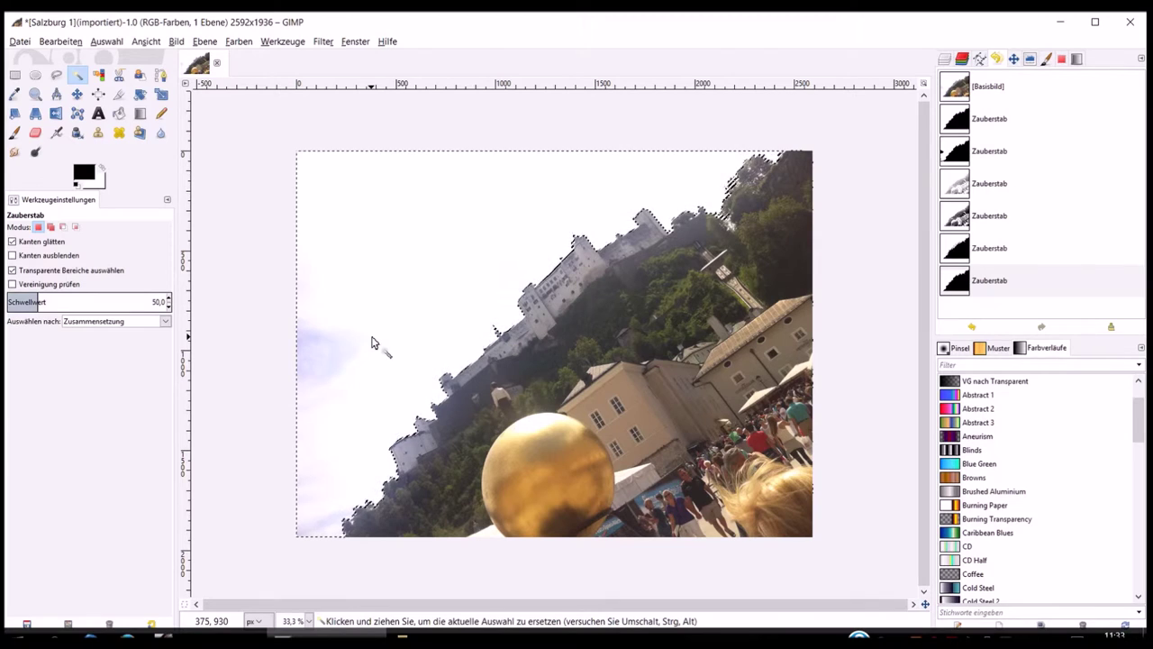
key("Delete")
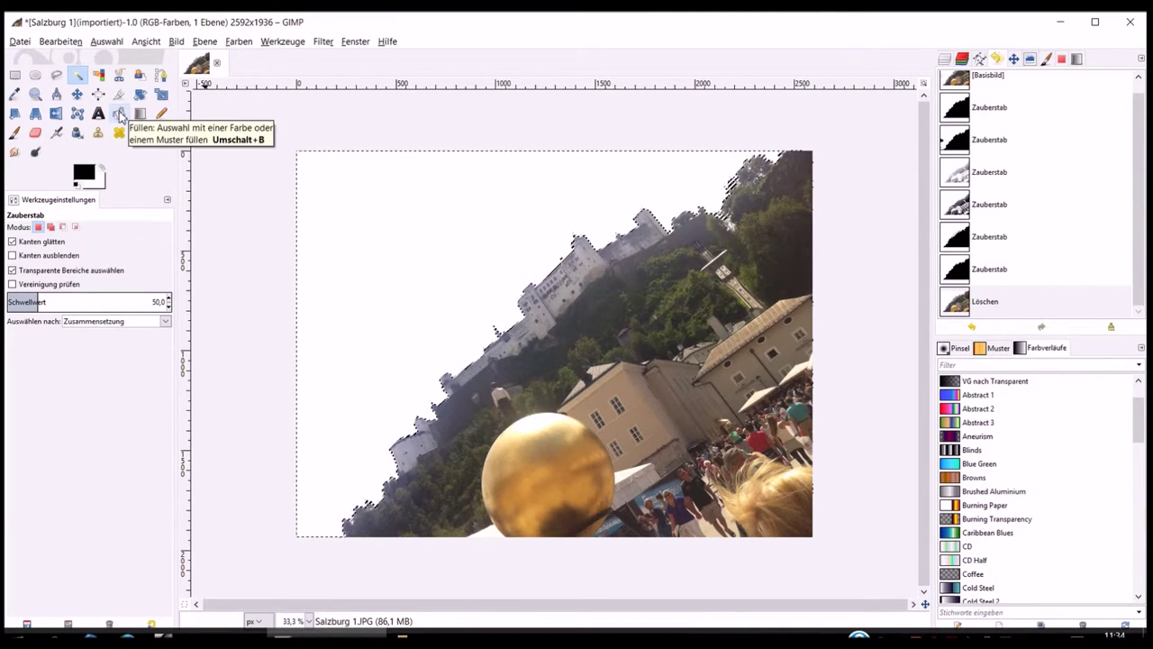
left_click(120, 115)
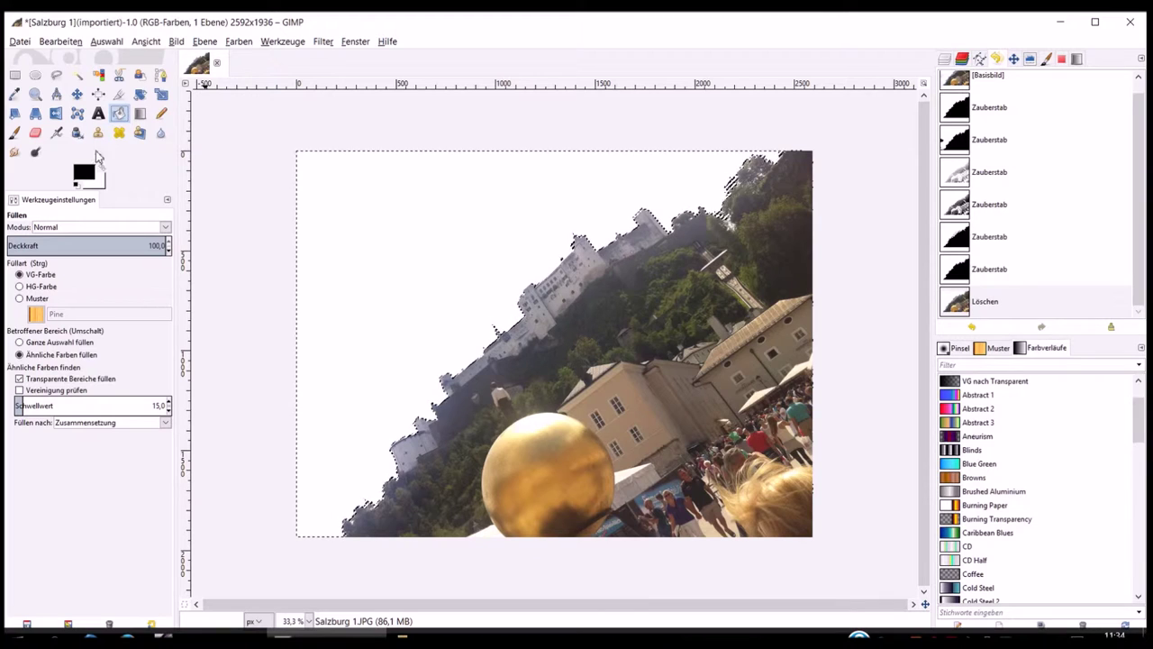
Set the foreground colour to light blue 9caded and fill the selected sky with it.
left_click(93, 171)
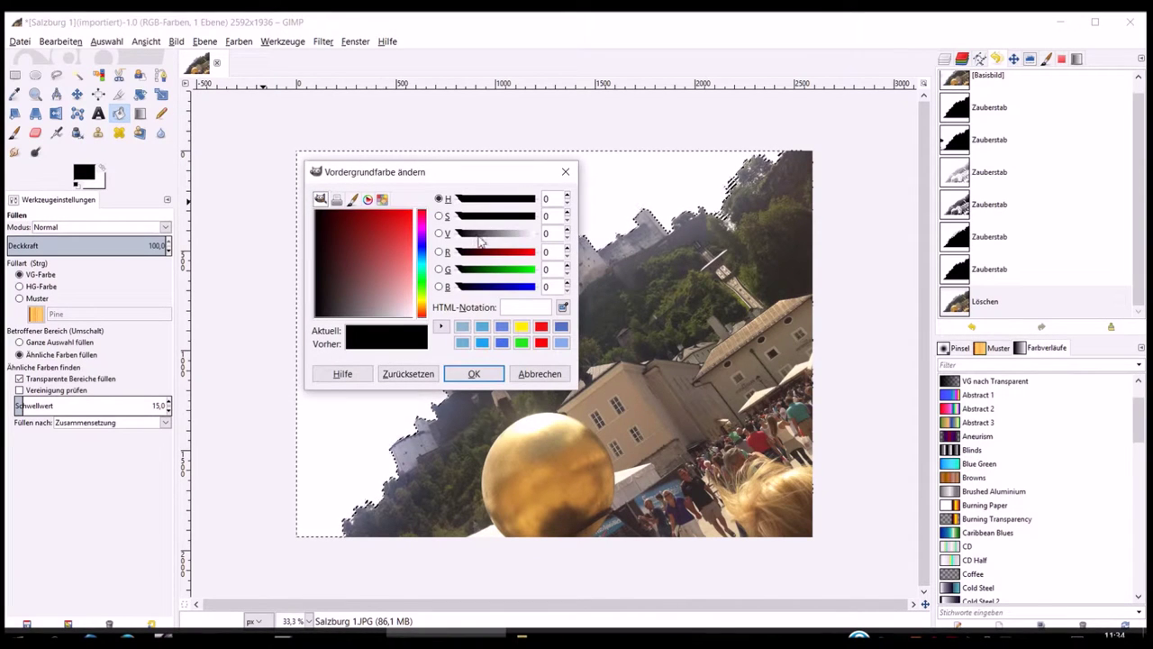
mouse_move(423, 268)
left_mouse_down()
mouse_move(421, 248)
mouse_move(404, 280)
left_mouse_up()
left_click(385, 269)
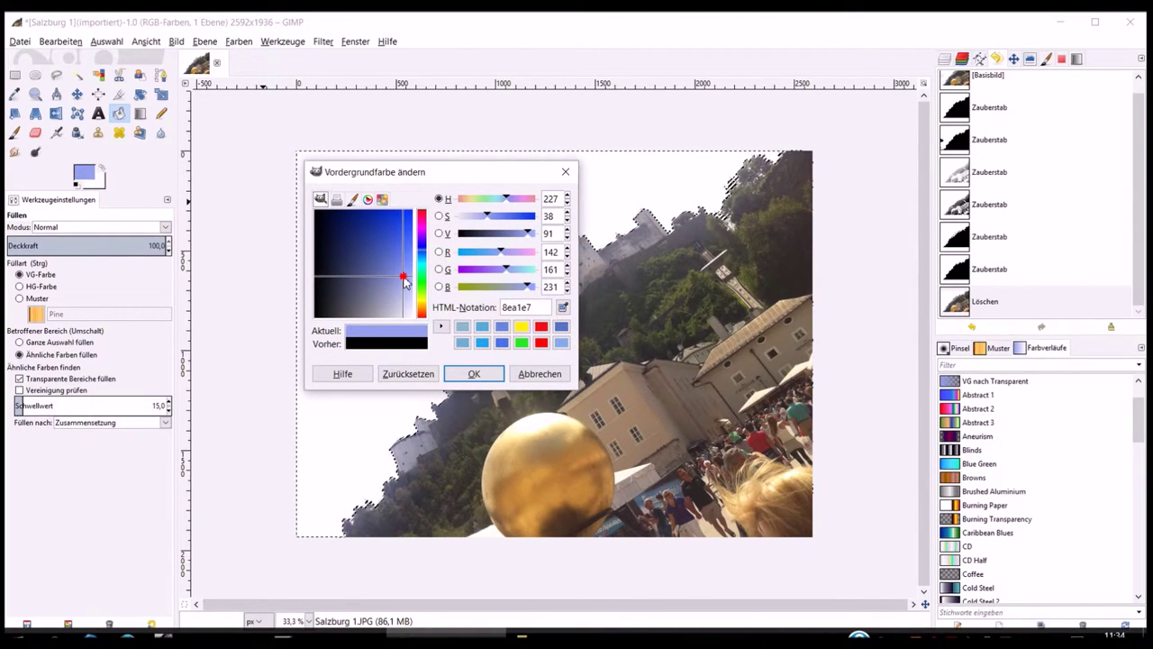
left_click_drag(404, 281, 408, 279)
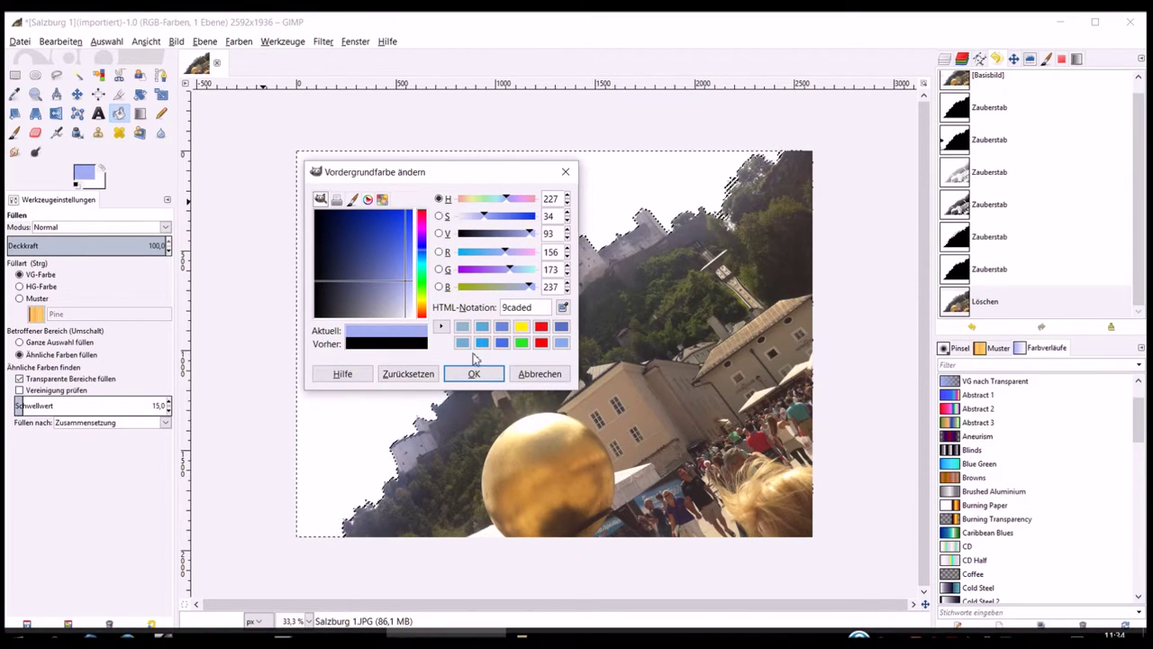
left_click(473, 371)
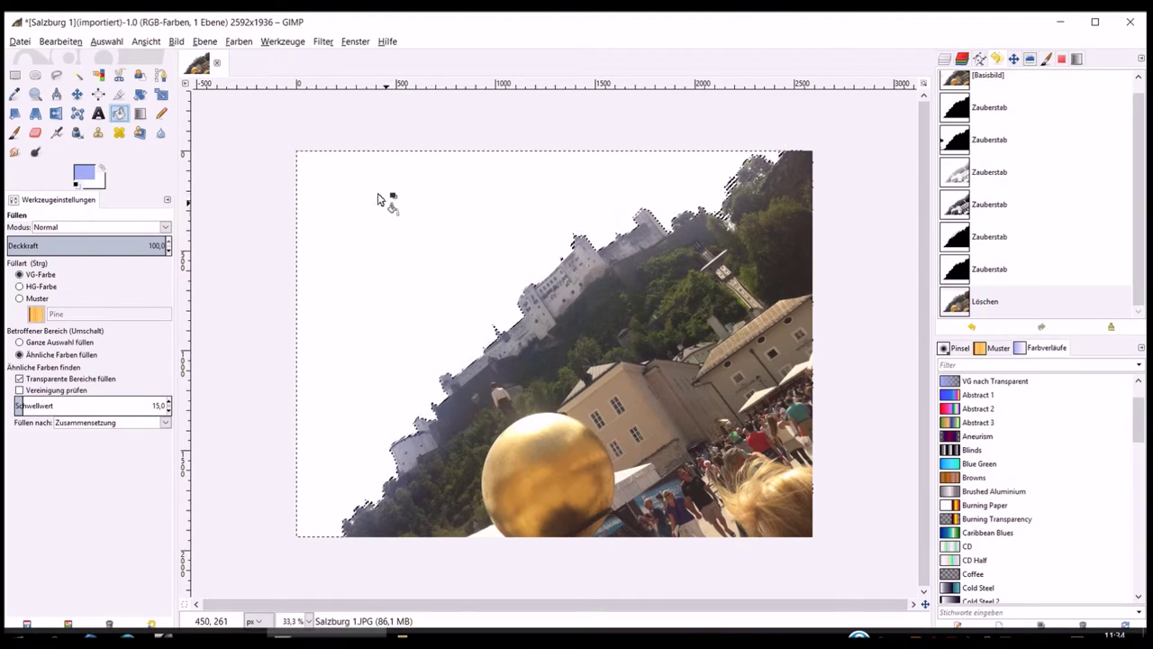
left_click(431, 228)
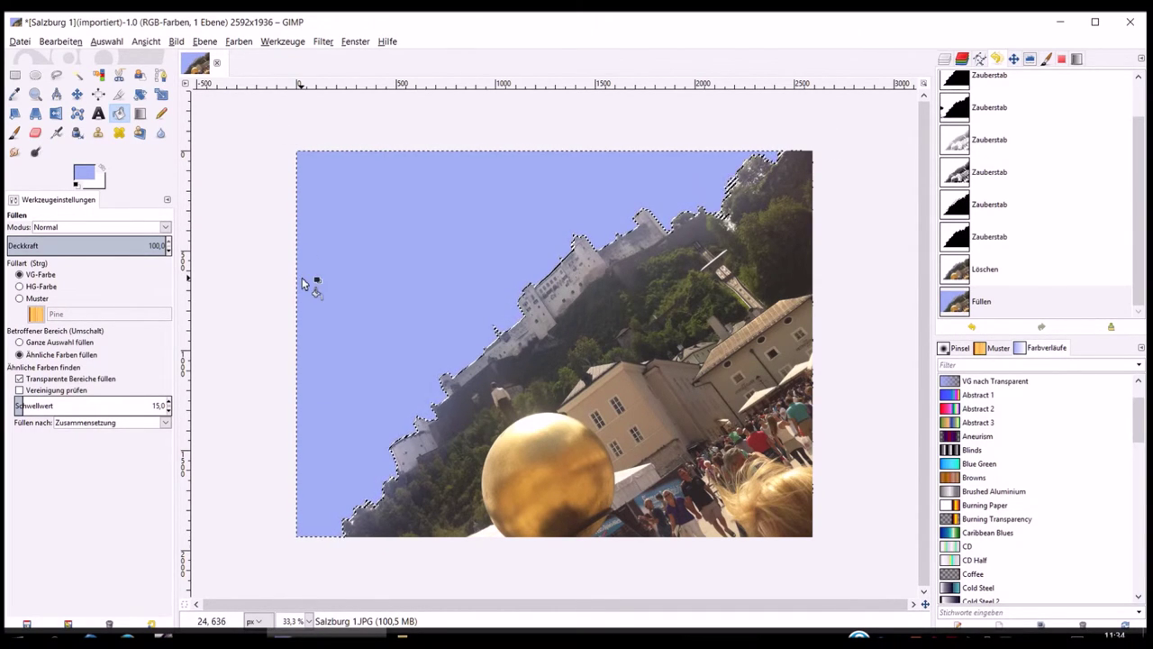
Deselect with Auswahl > Nichts, then view the original unedited photo in the Undo History.
left_click(115, 43)
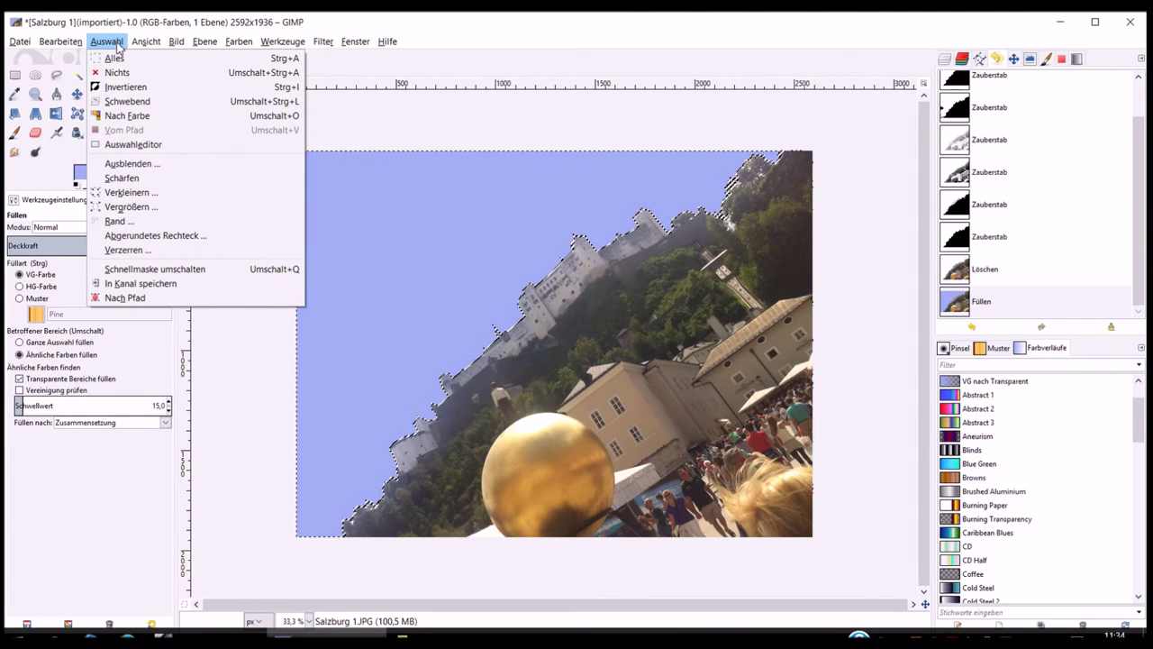
left_click(117, 72)
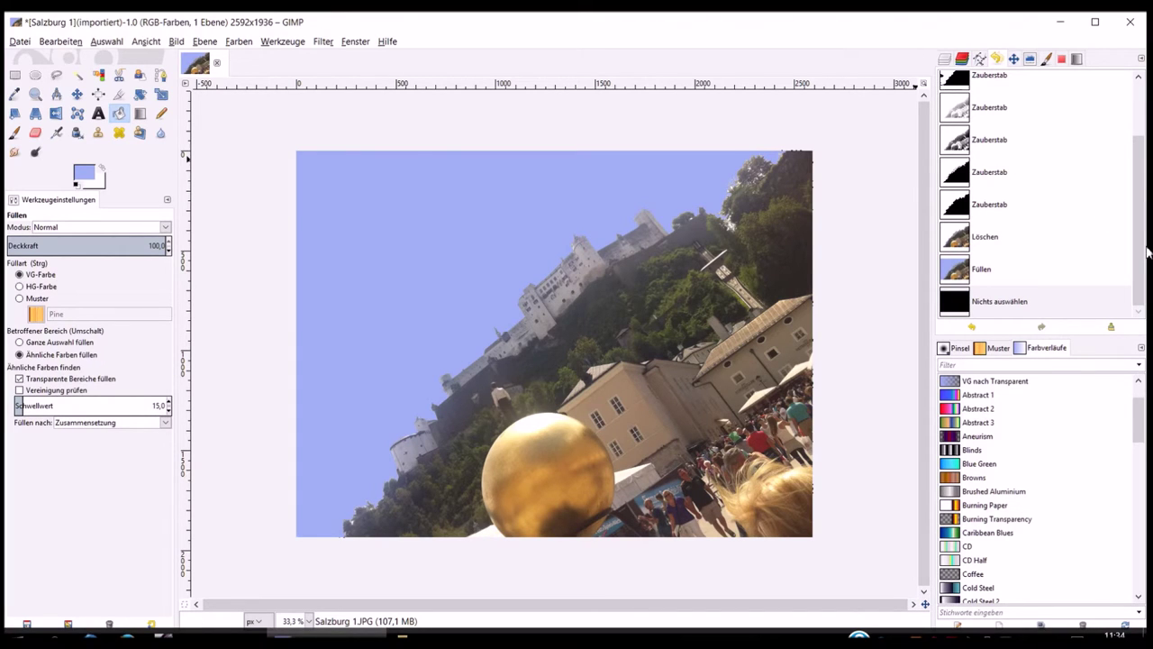
scroll(1096, 213, "up", 3)
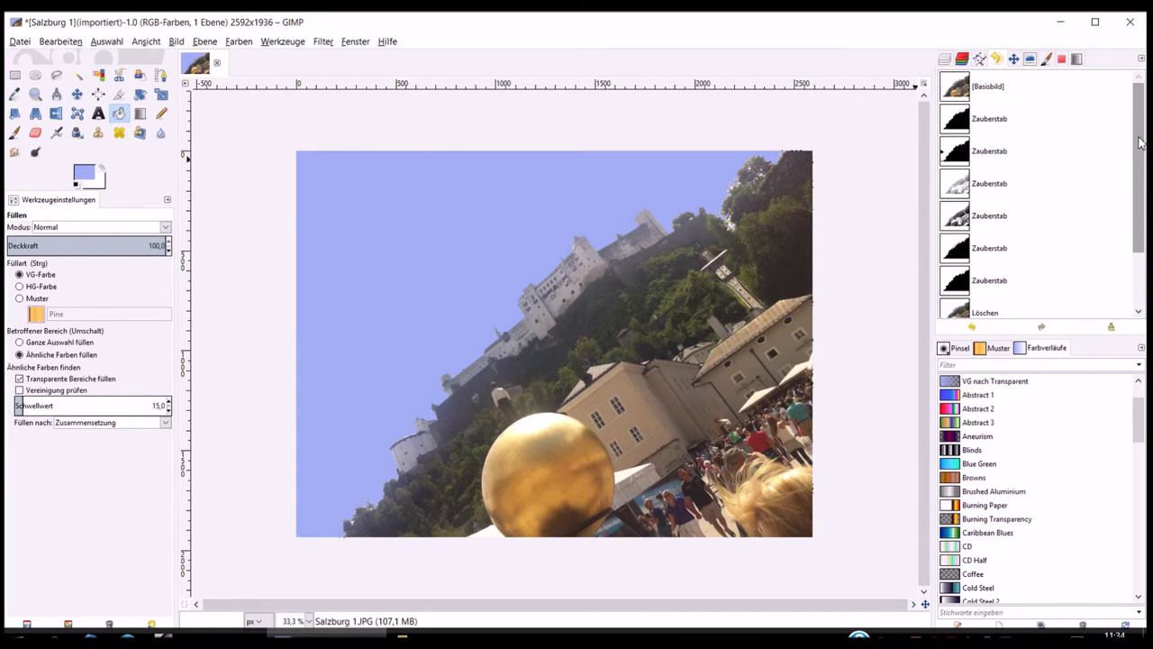
left_click(1017, 87)
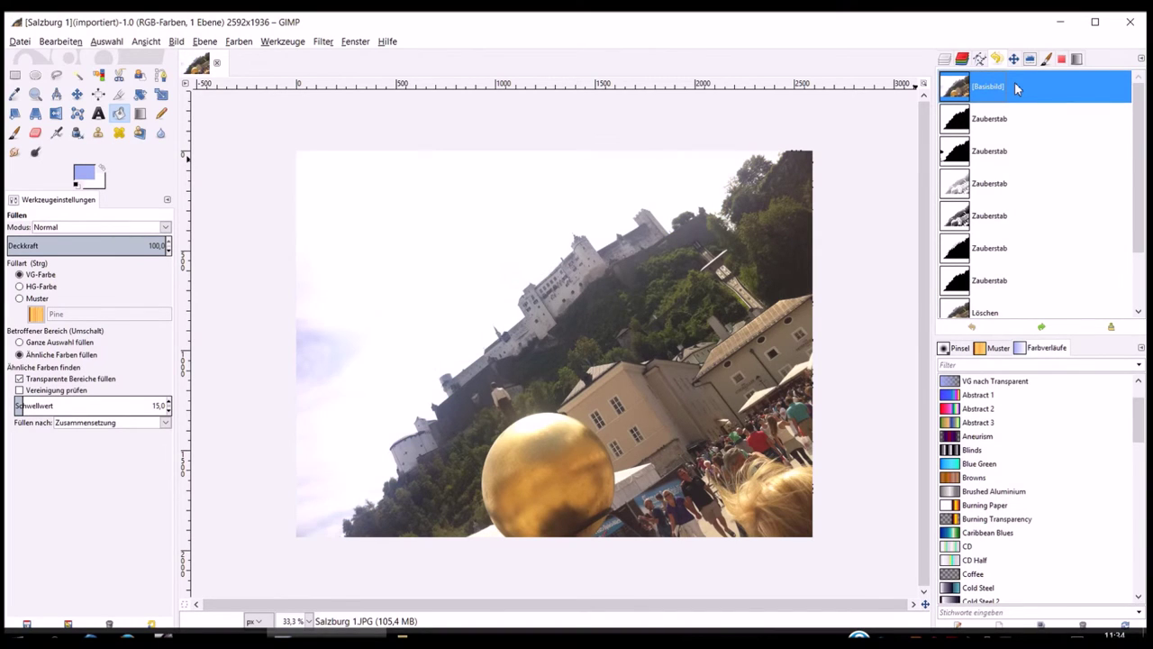
Return to the Füllen entry in the Undo History to restore the light blue sky.
scroll(1027, 198, "down", 3)
scroll(1032, 252, "down", 1)
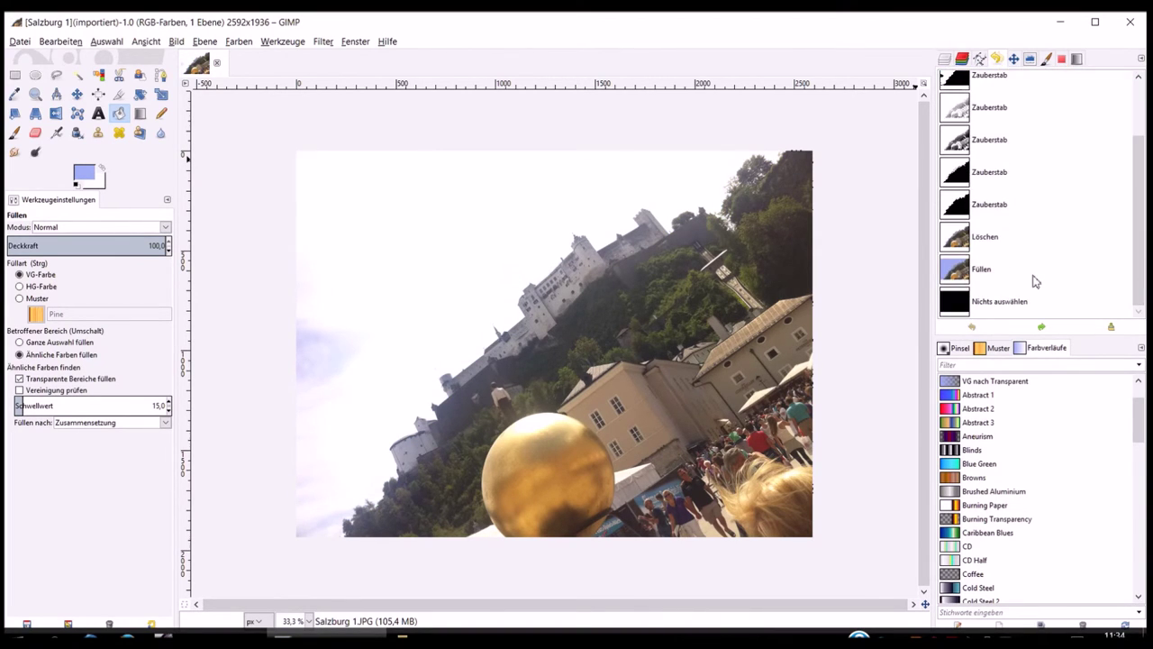
left_click(1032, 276)
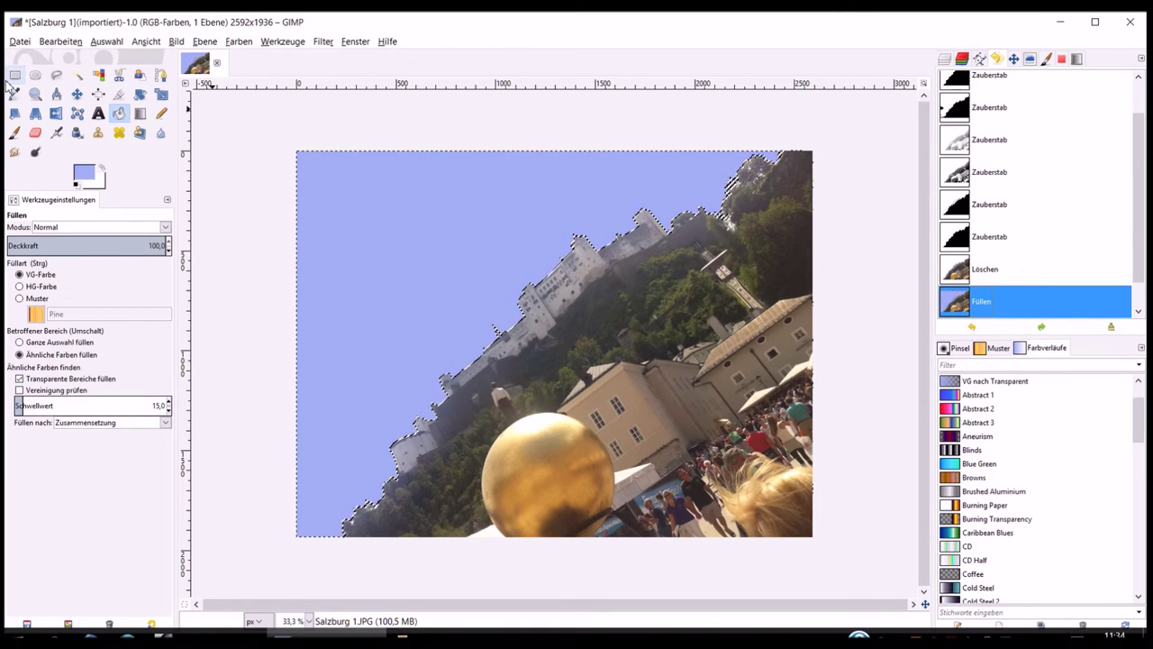